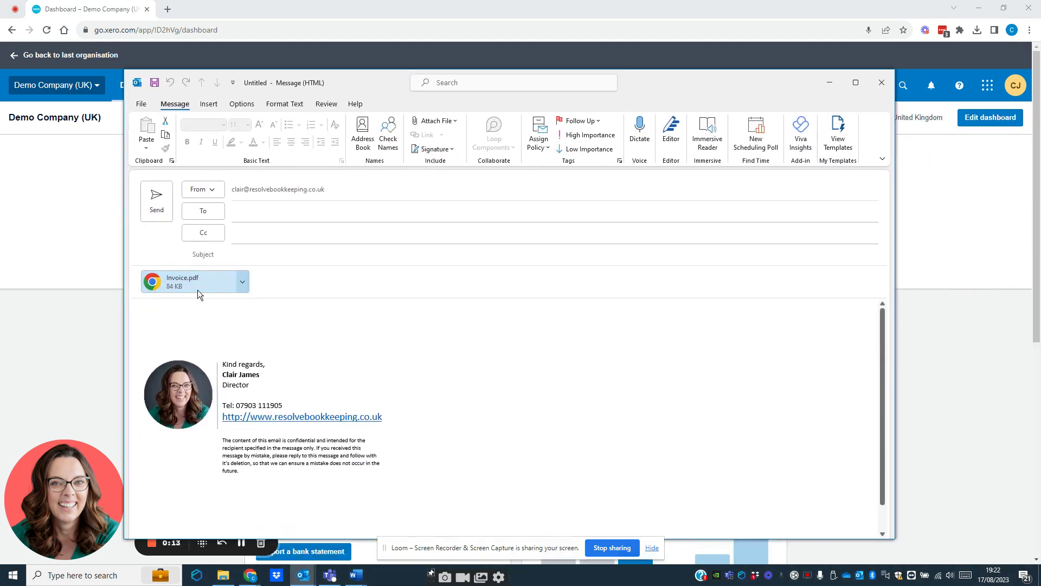
Step: Open the attached Invoice.pdf to review the invoice, and return to the draft email in Outlook
double_click(197, 288)
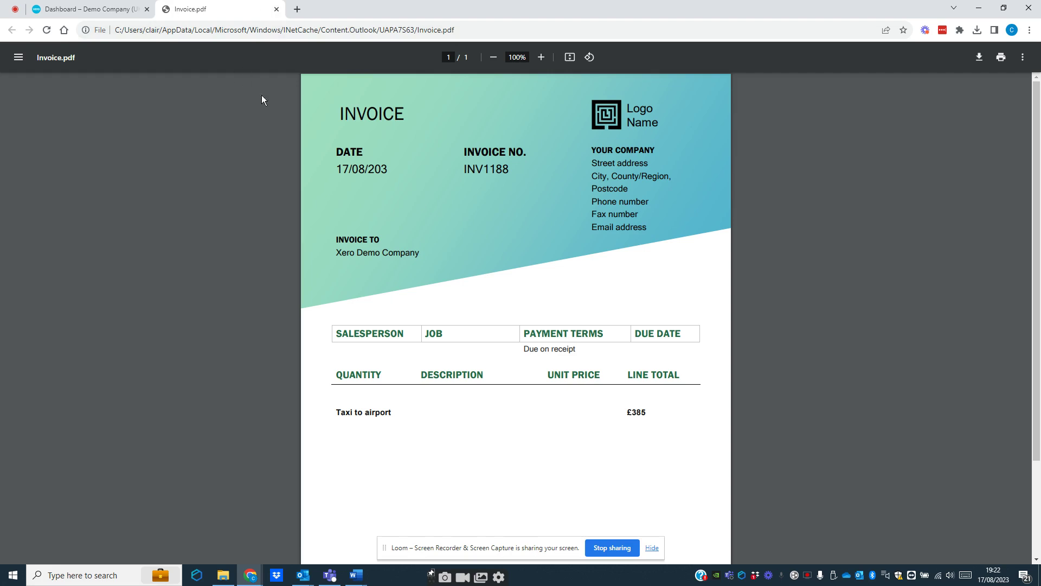
left_click(303, 574)
left_click(366, 511)
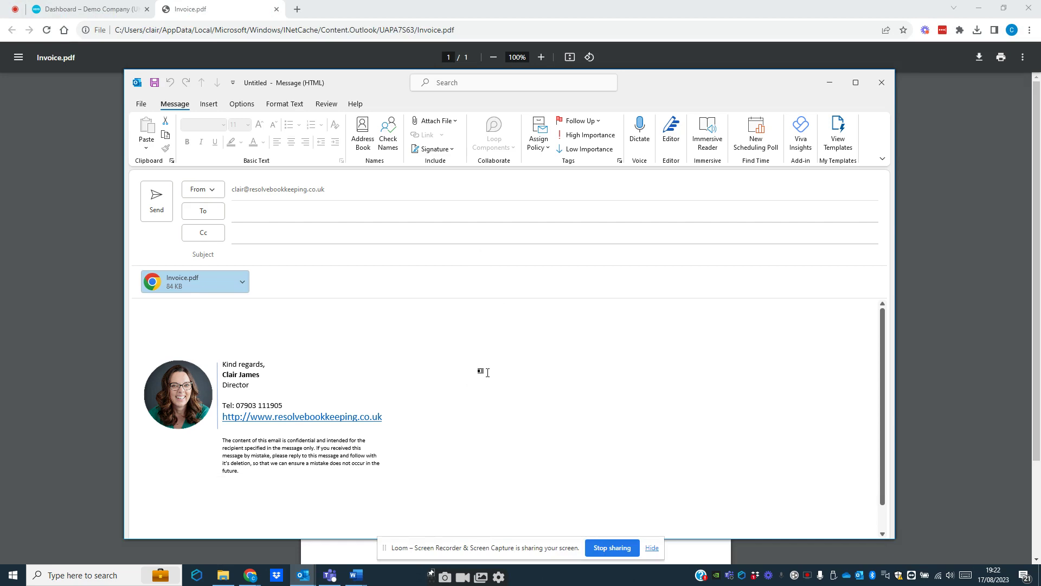
Step: Switch to Xero in the browser and open the list of bills to pay
left_click(100, 14)
left_click(100, 9)
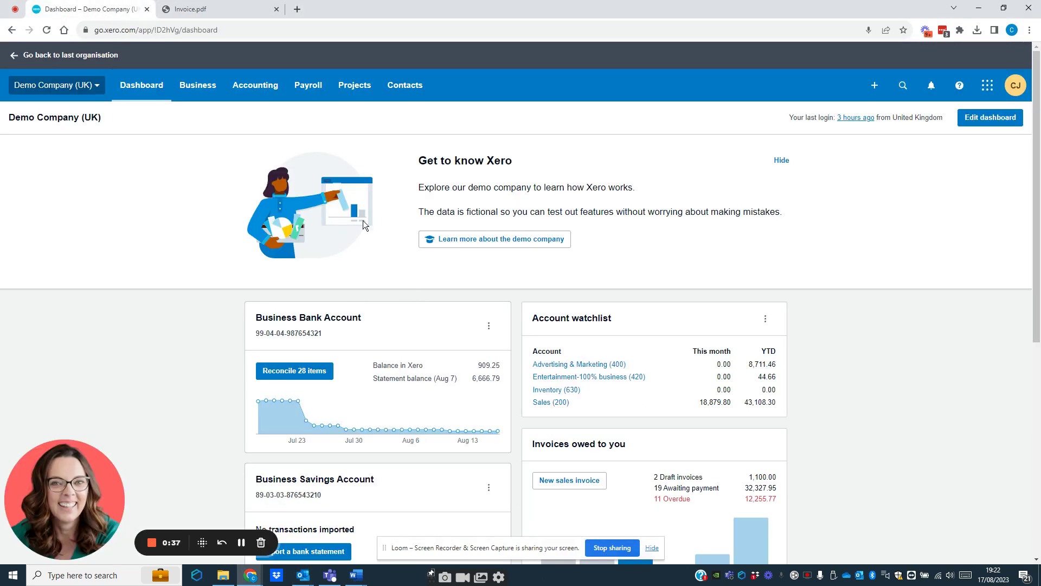
left_click(212, 92)
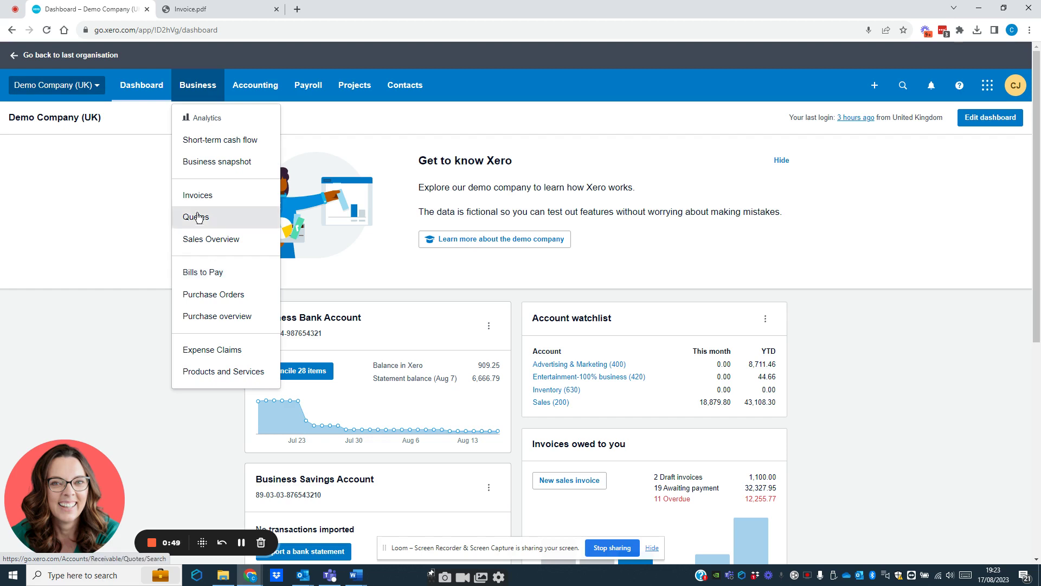
left_click(209, 274)
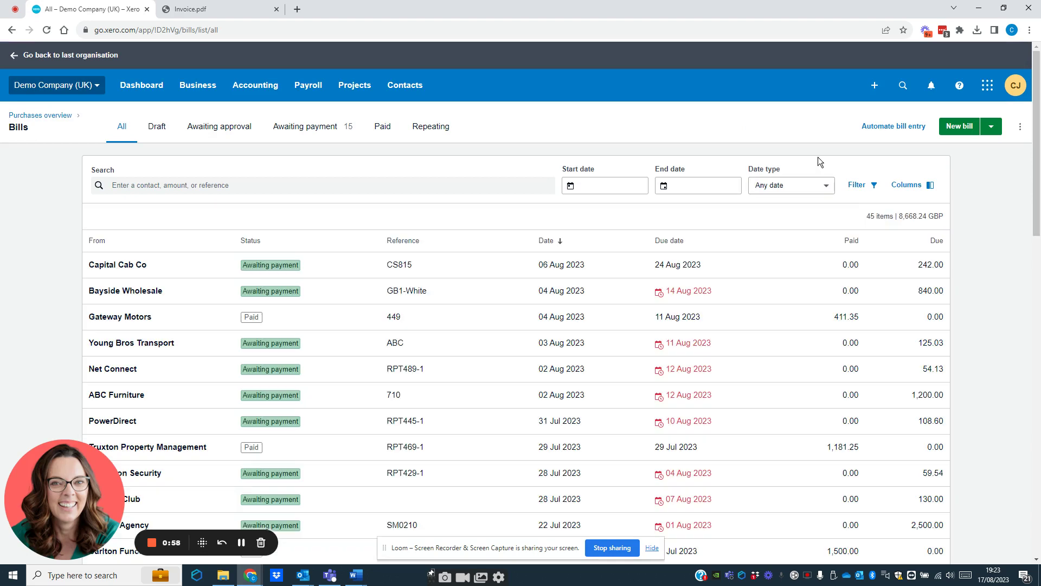
Step: Show the organisation's email address for automated bill entry, check it through to its end, and copy it
left_click(895, 130)
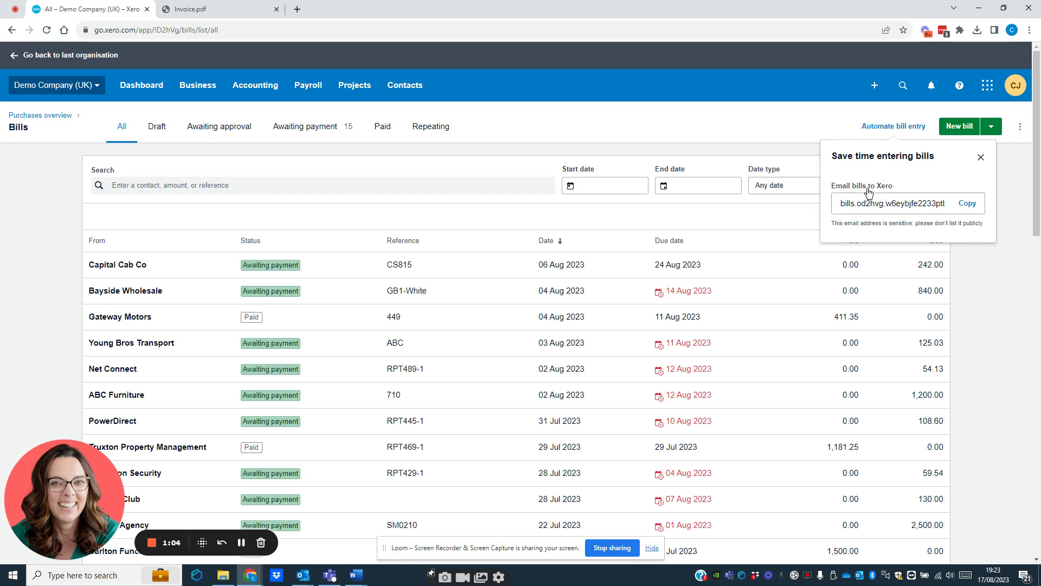
left_click(875, 203)
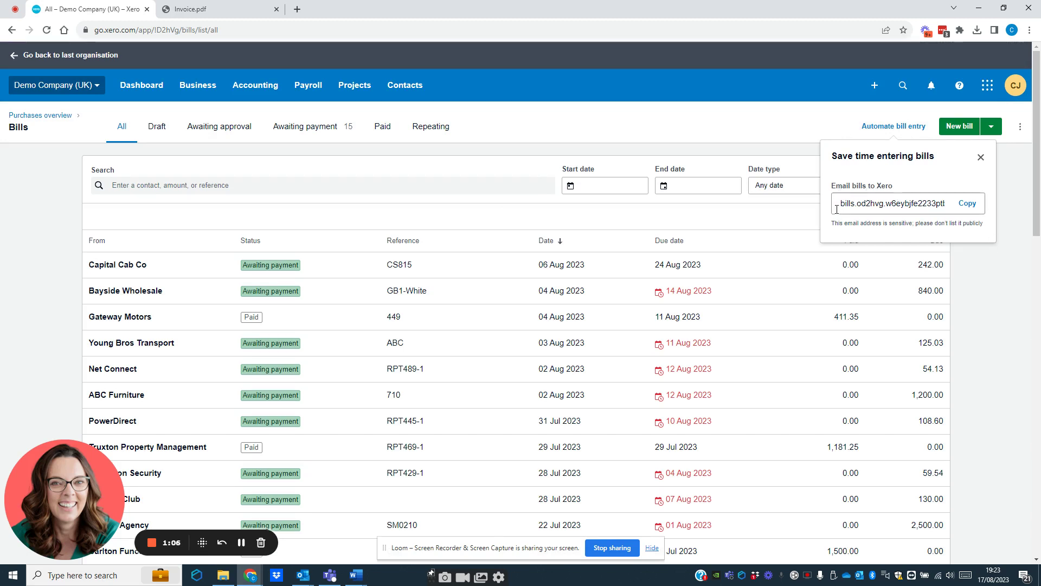
key("Right")
key("Right")
key("Right")
key("Right")
key("Right")
key("Right")
key("Right")
key("Right")
key("Right")
key("Right")
key("Right")
key("Right")
key("Right")
key("Right")
key("Right")
key("Right")
key("Right")
key("Right")
key("Right")
key("Right")
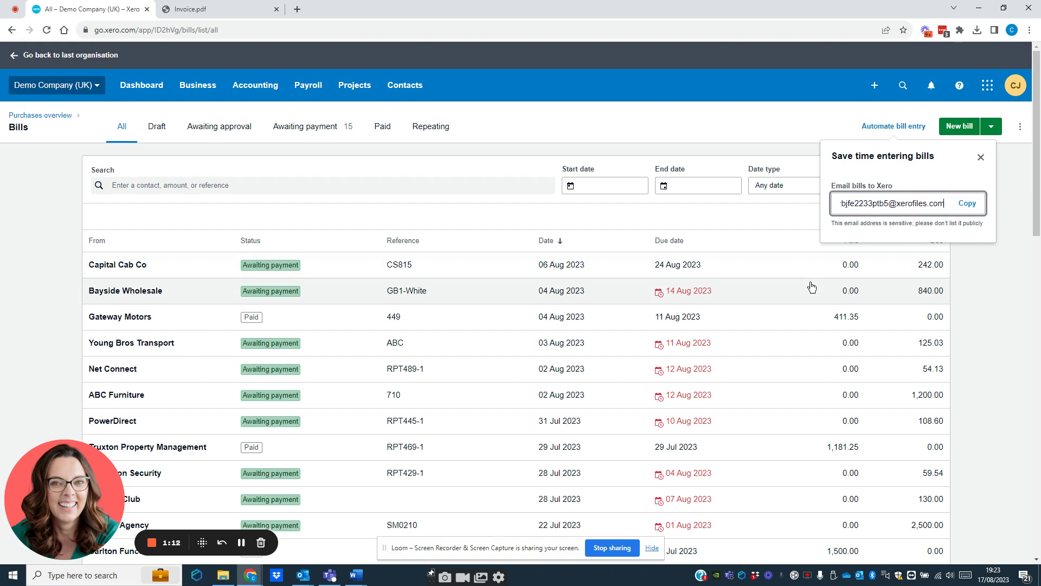
left_click(967, 204)
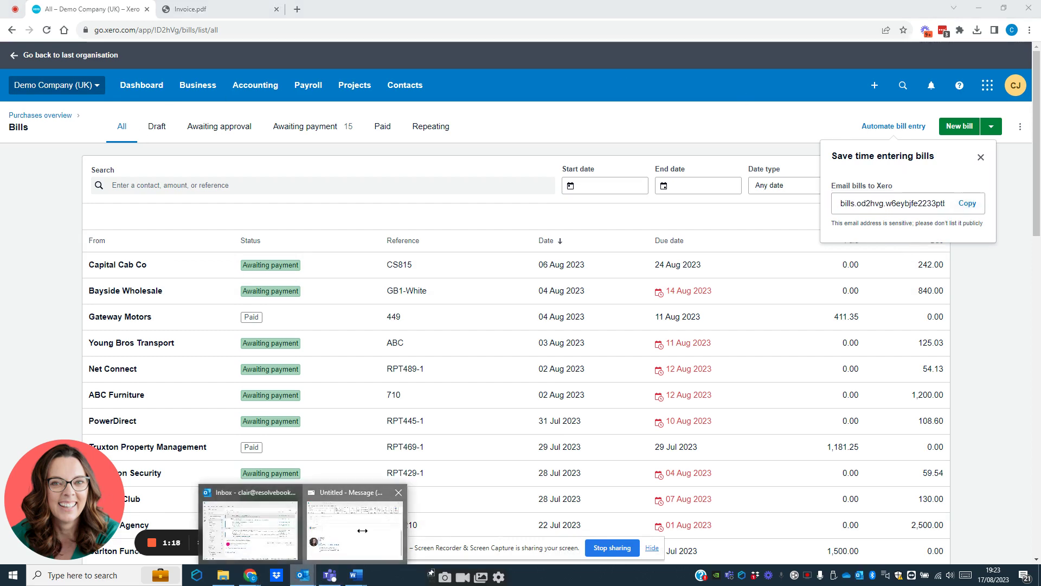
Step: Switch to the draft email in Outlook and add the copied bills email address as recipient
left_click(355, 520)
left_click(254, 206)
key("ctrl+v")
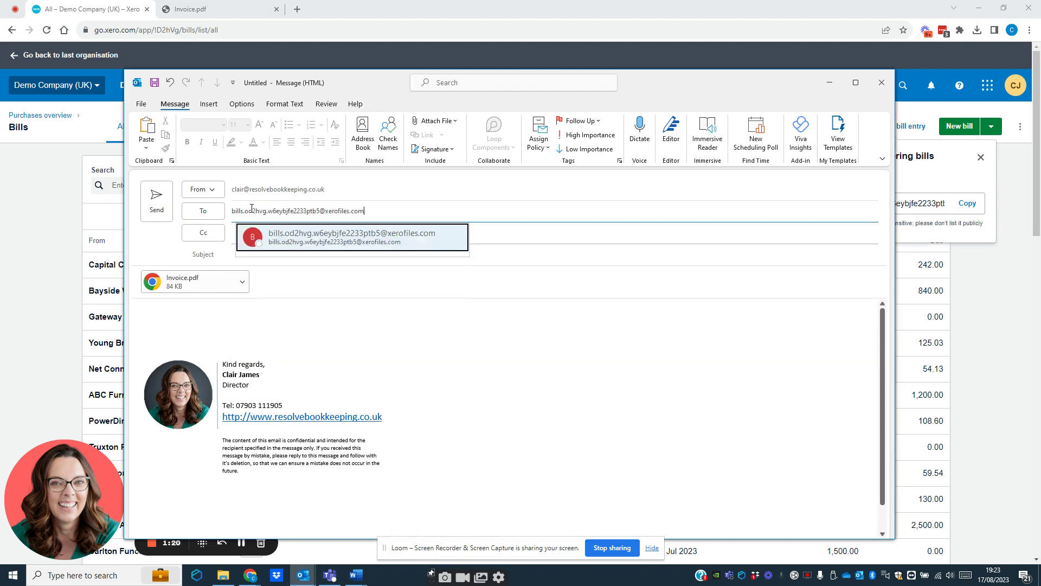
key("Return")
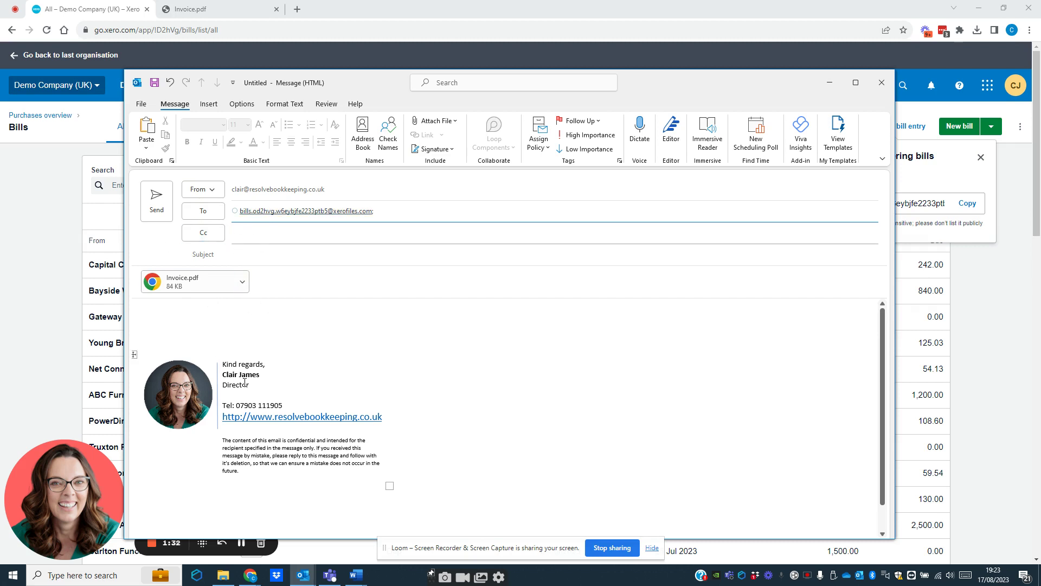
Step: Send the email with Invoice.pdf attached, leaving the subject empty
left_click(157, 317)
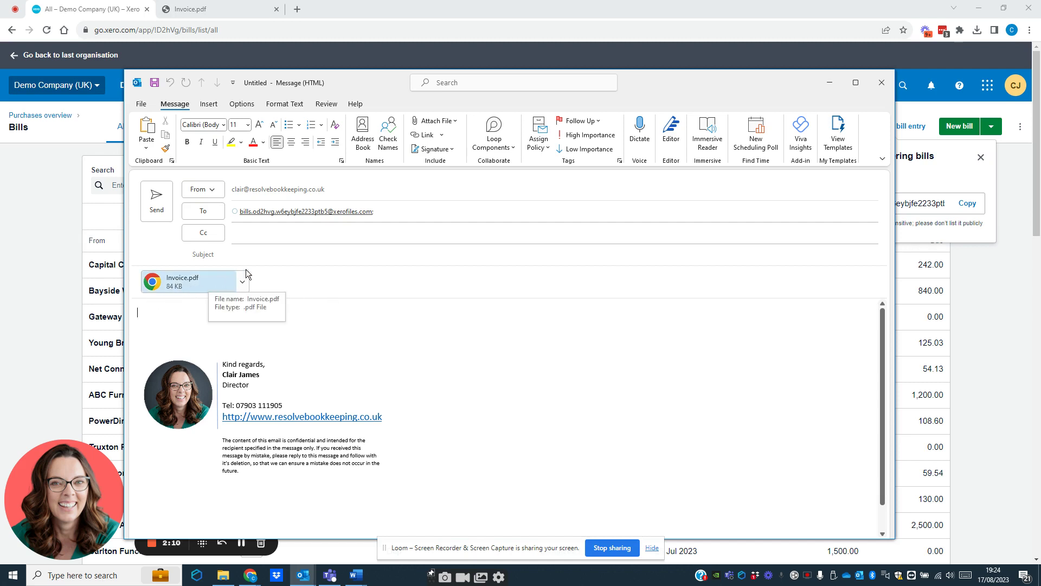
left_click(156, 201)
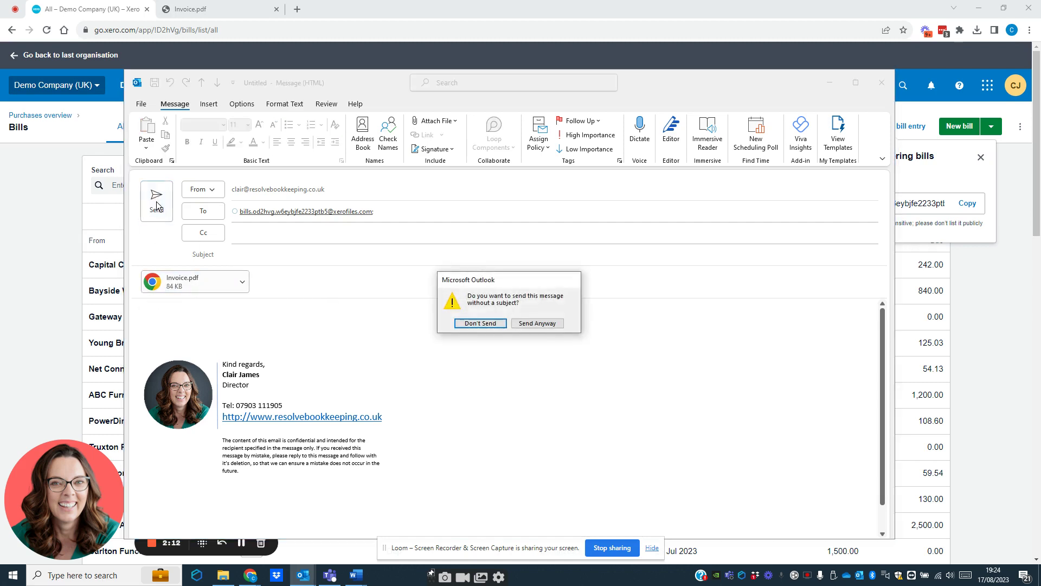
left_click(543, 328)
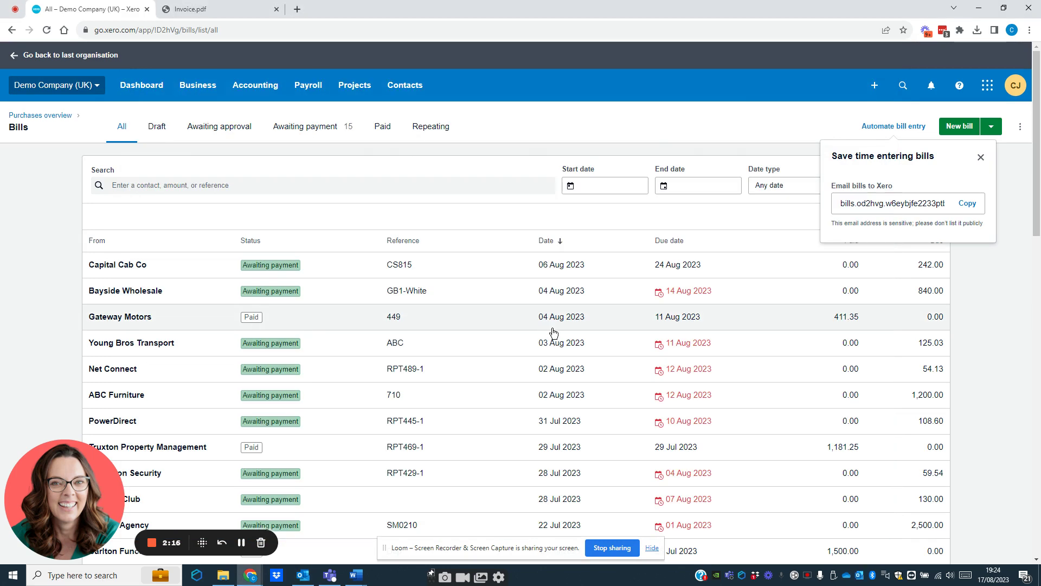
Step: Dismiss the bill entry popup, refresh the bills list and open the forwarded draft bill dated 17 Aug 2023
left_click(981, 158)
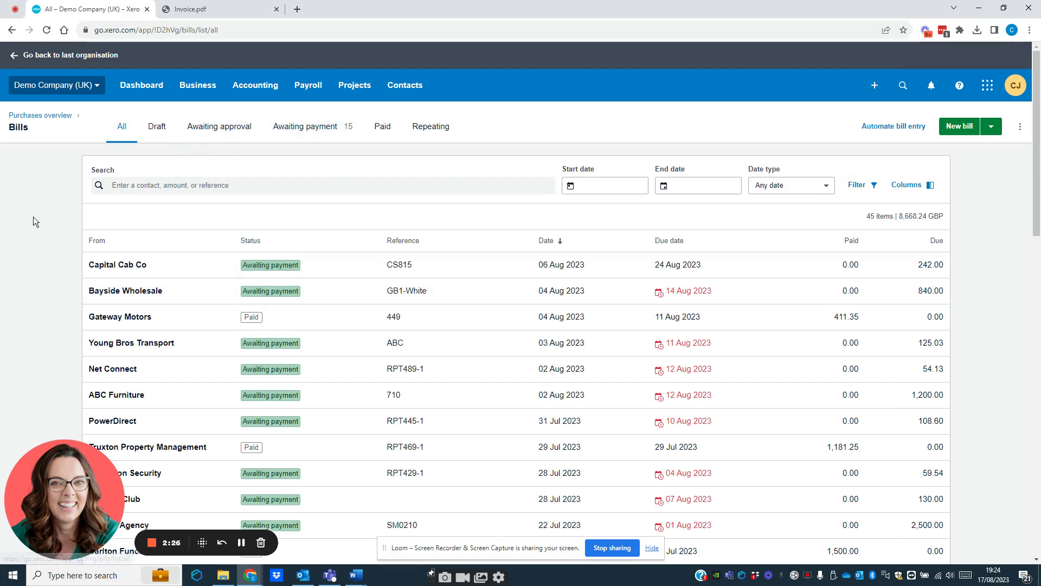
key("F5")
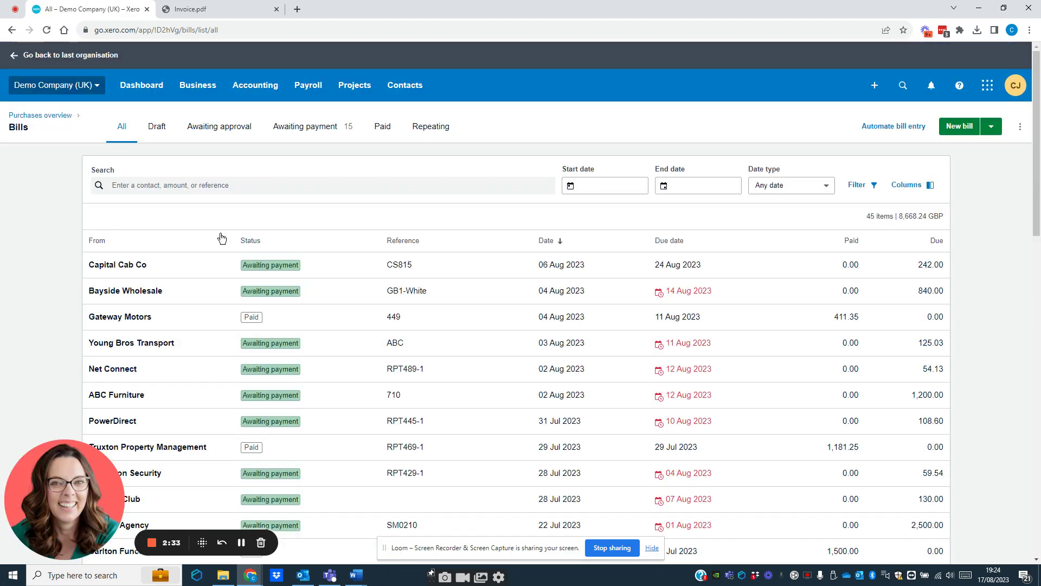
left_click(152, 144)
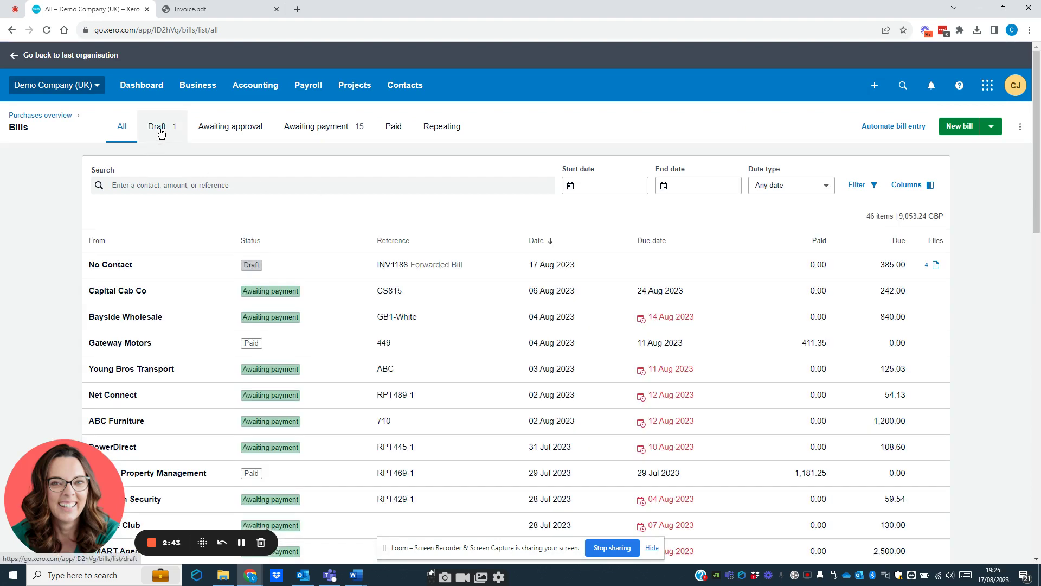
left_click(160, 132)
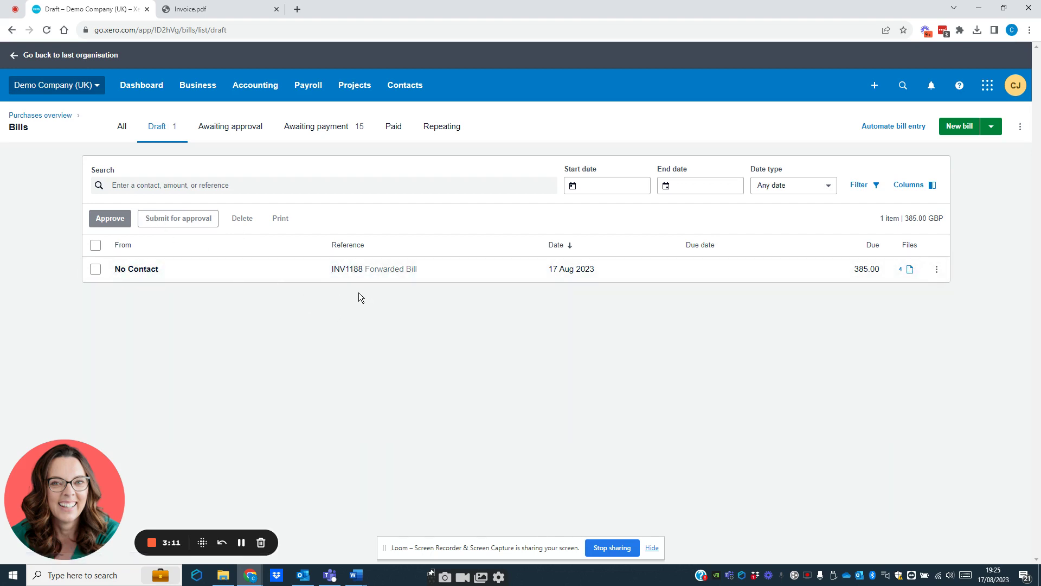
left_click(347, 270)
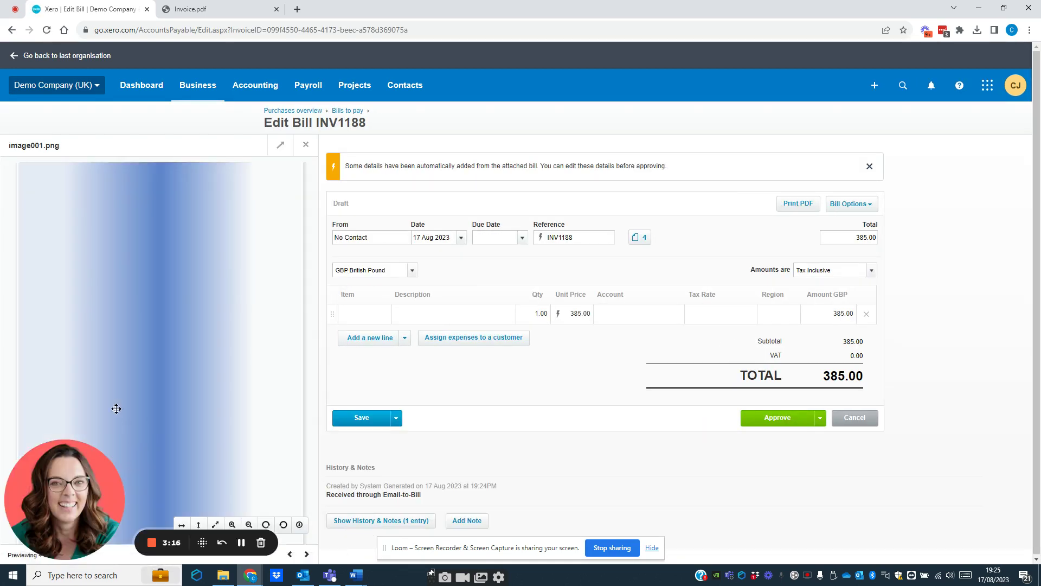
Step: Look through the bill's attached files back to the Invoice.pdf preview
left_click_drag(89, 491, 838, 125)
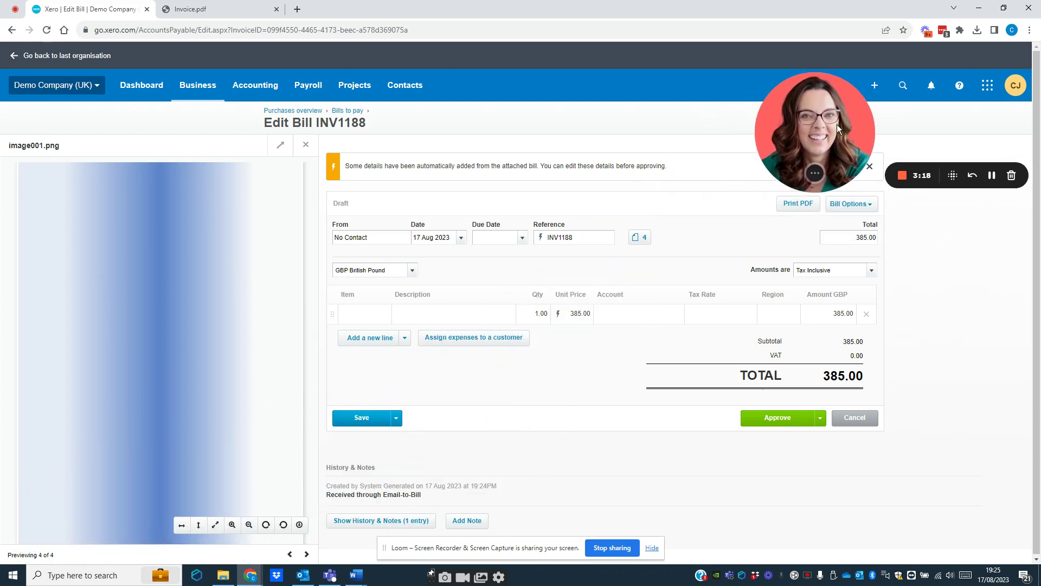
left_click(290, 554)
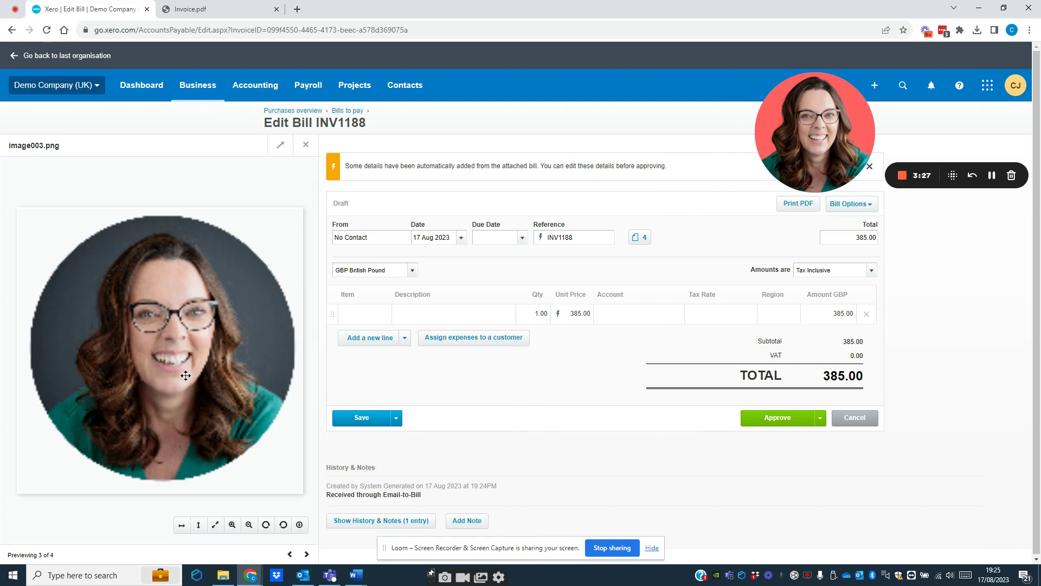
left_click(290, 554)
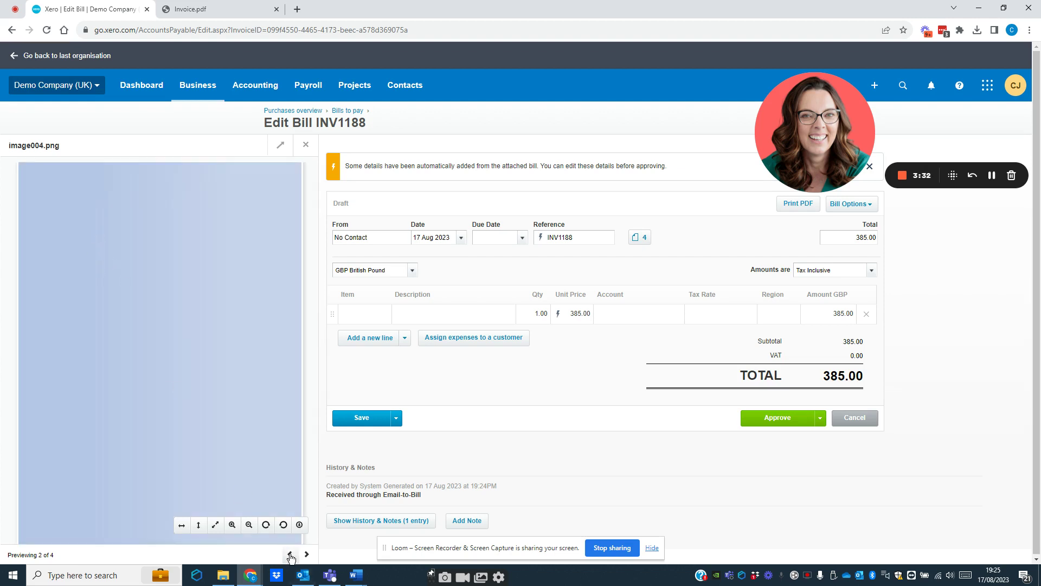
left_click(288, 554)
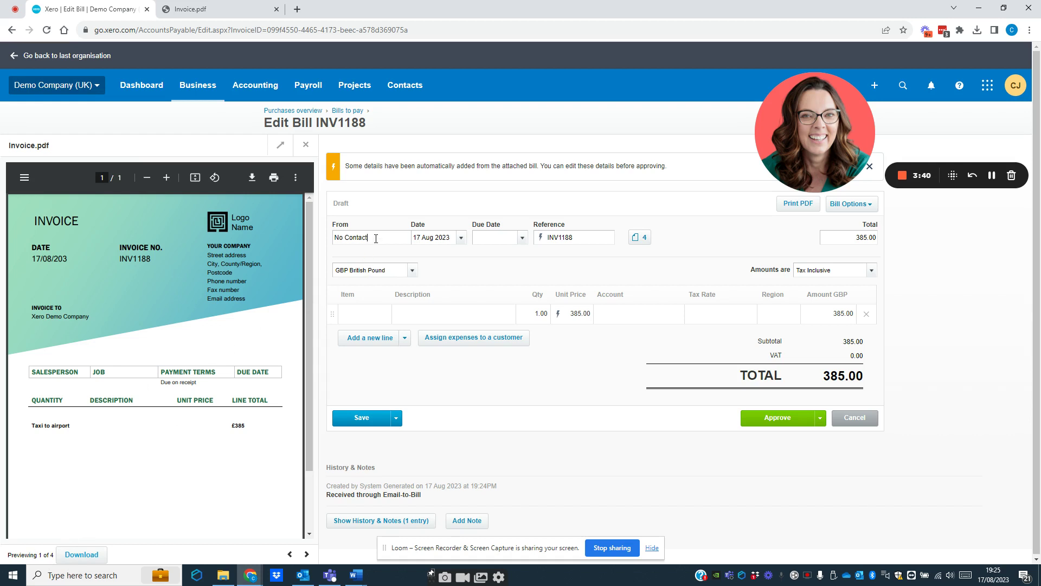
Step: Replace the bill's supplier contact with Capital Cab Co
key("BackSpace")
key("BackSpace")
key("BackSpace")
key("BackSpace")
key("BackSpace")
key("BackSpace")
key("BackSpace")
key("BackSpace")
key("BackSpace")
key("BackSpace")
type("cab")
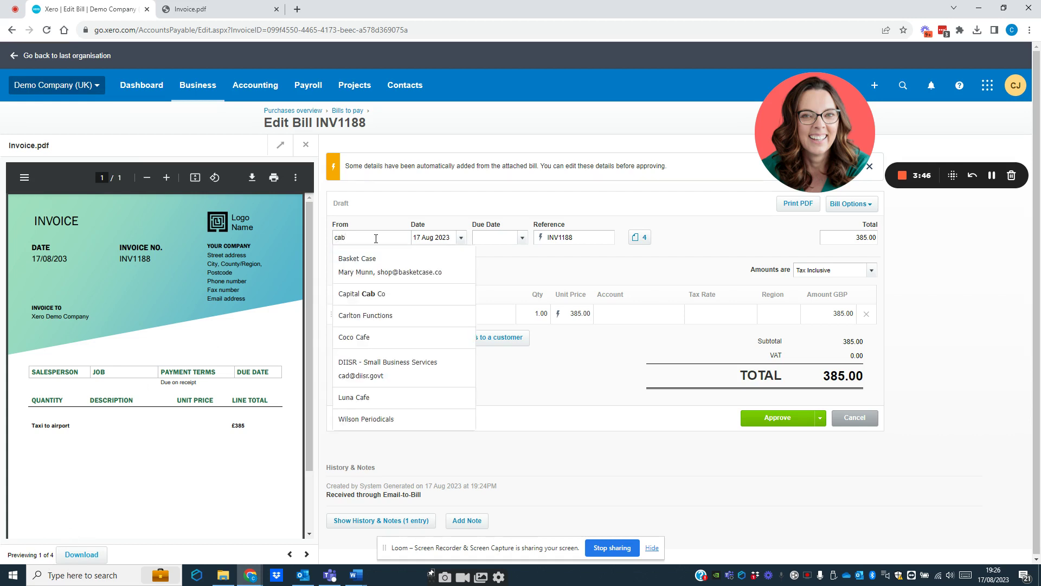
left_click(363, 295)
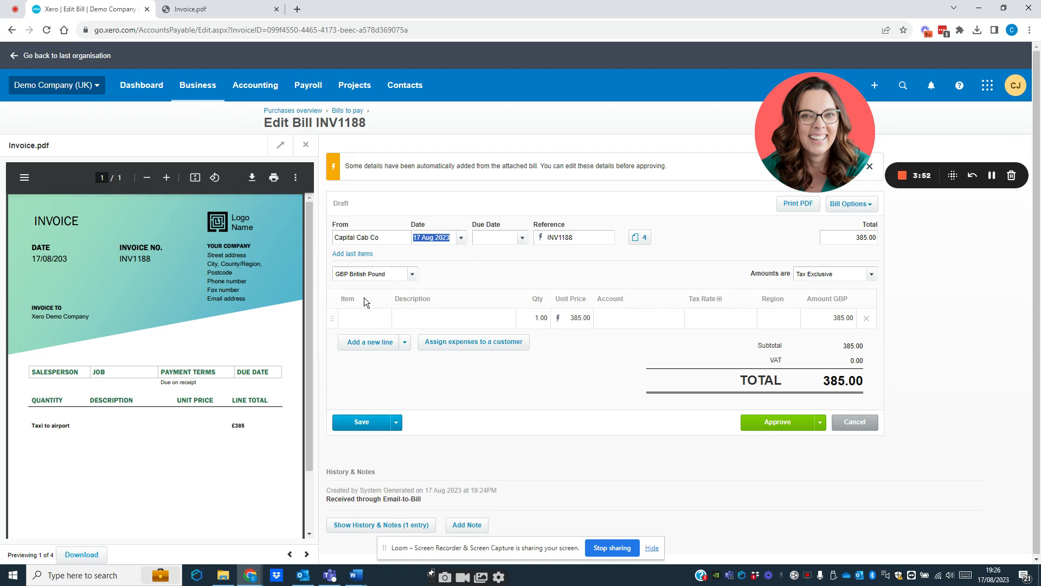
Step: Set the bill's due date to 17 Aug 2023, the same day as the bill date
key("Tab")
type("+0")
key("Tab")
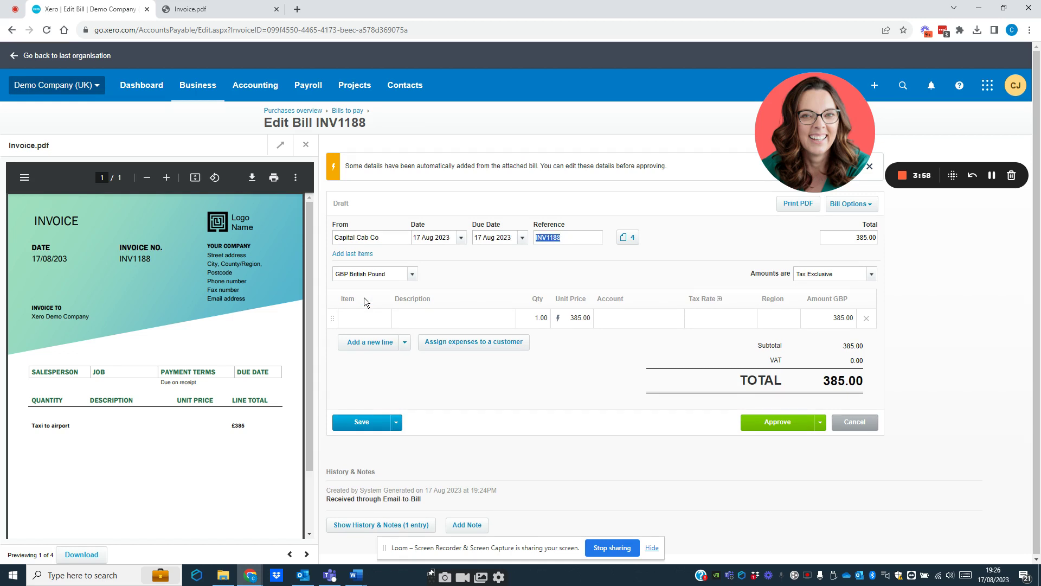
left_click(672, 225)
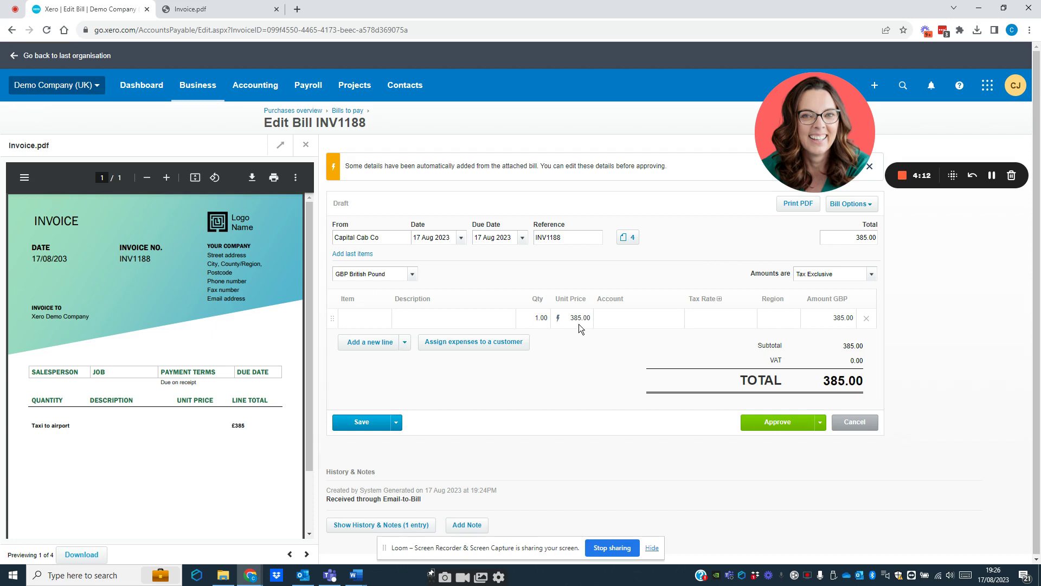
Step: Add the supplier's last items to the bill and delete the original 385.00 line without a description
left_click(342, 255)
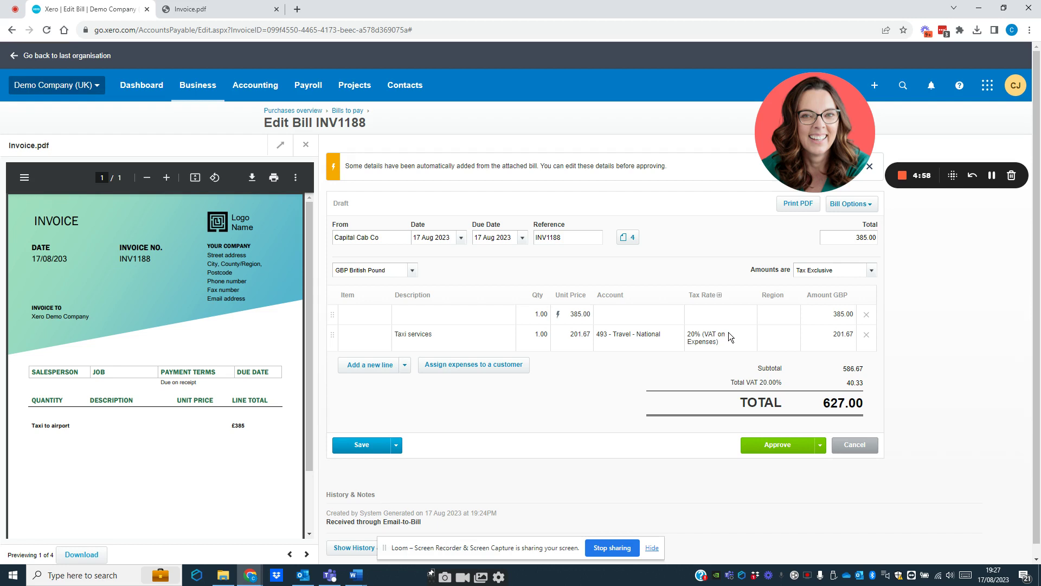
left_click(868, 315)
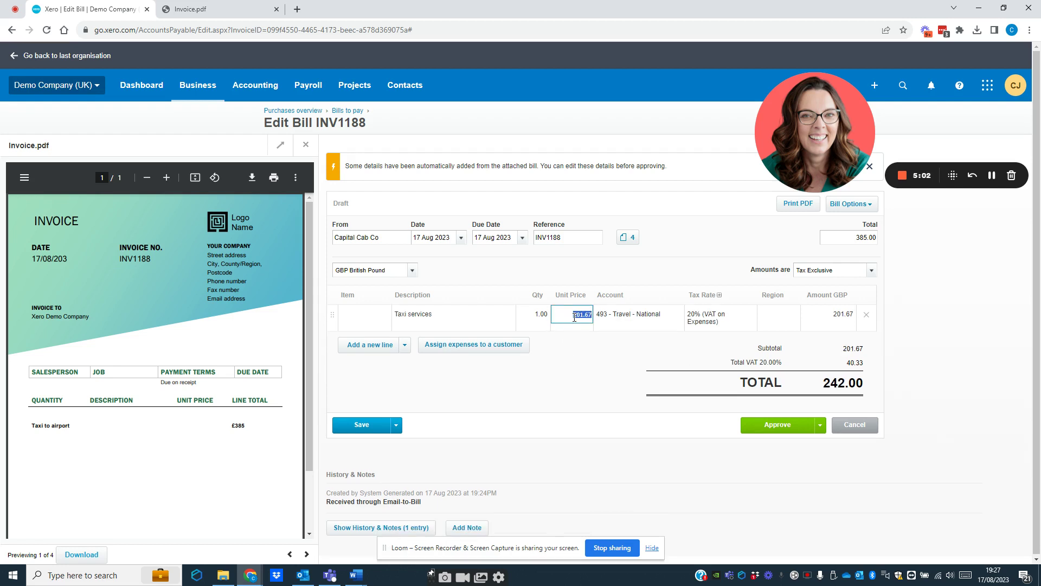
Step: Set the Taxi services line's unit price to 385.00 and its tax rate to Zero Rated Expenses
type("2")
type("85")
key("Tab")
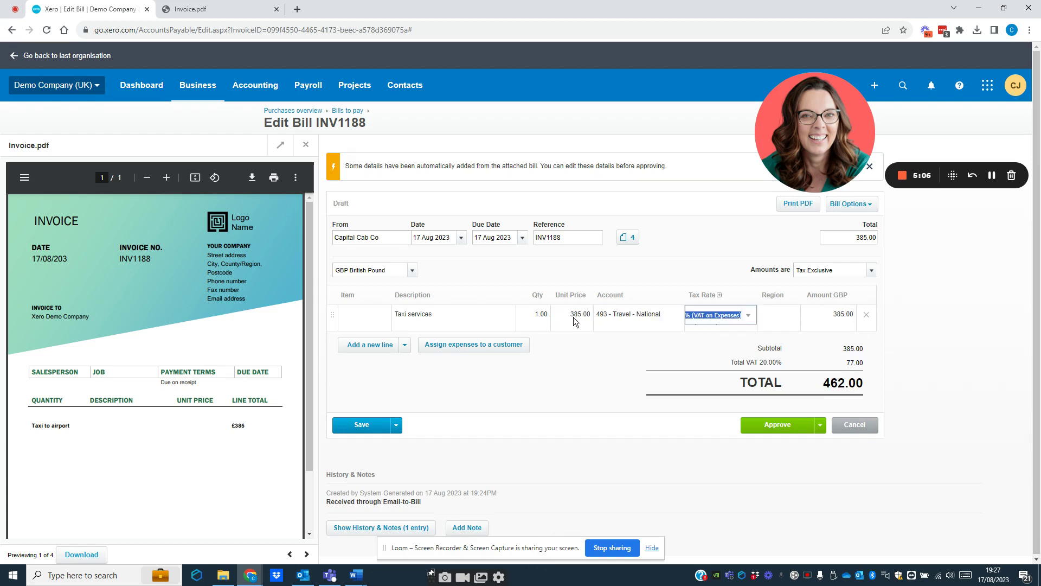
type("ze")
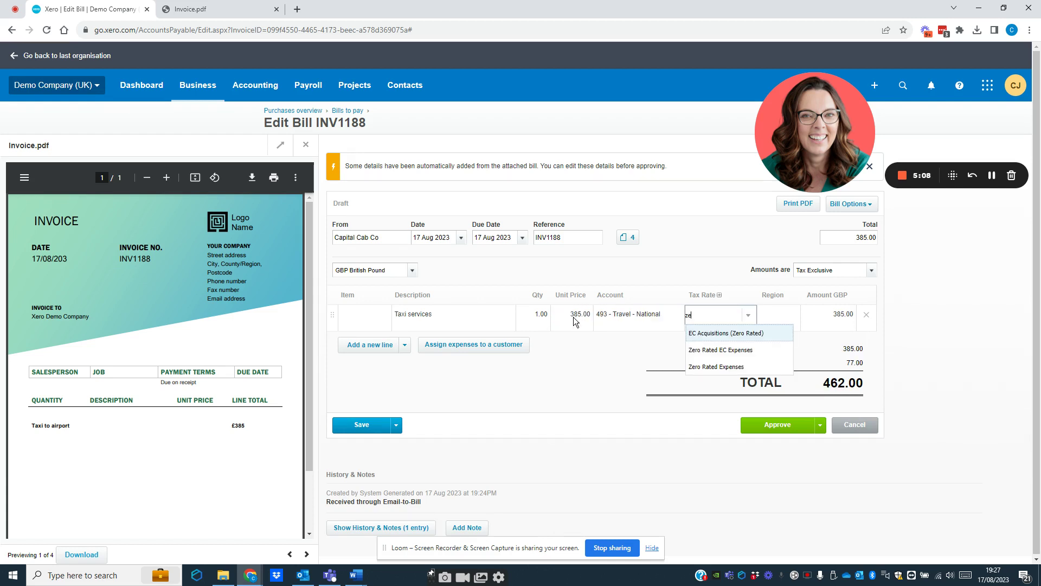
key("Tab")
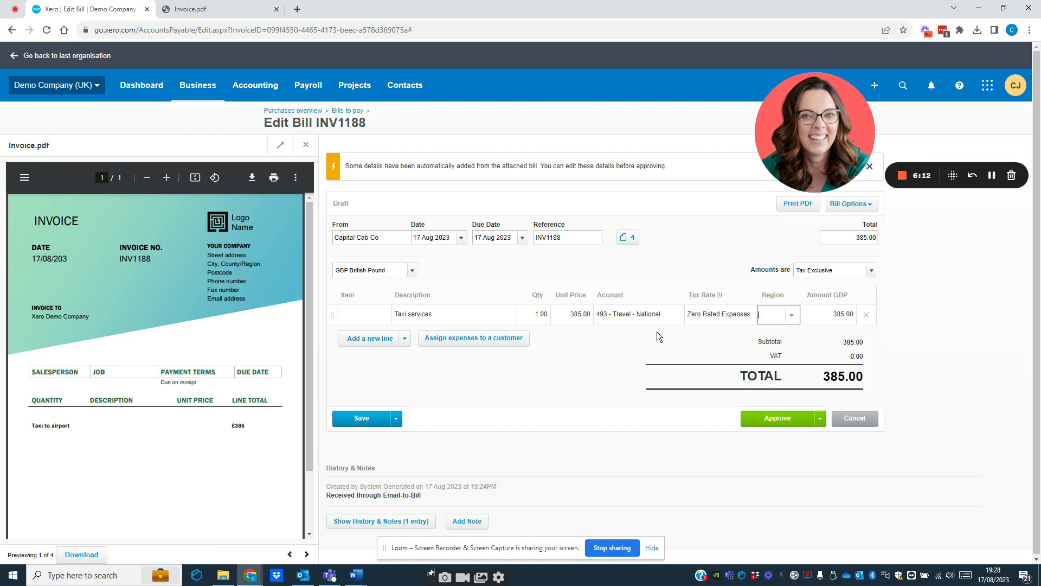
Step: Delete the existing bill line and enter a new one described "Taxi Serivces" with quantity 1.00 and unit price 385.00
left_click(868, 316)
left_click(868, 316)
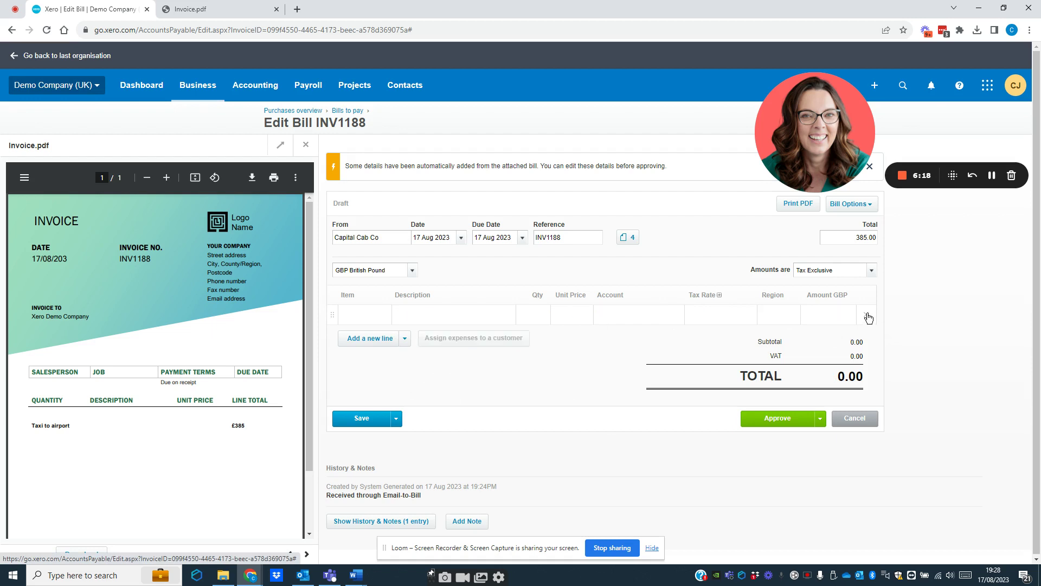
left_click(437, 312)
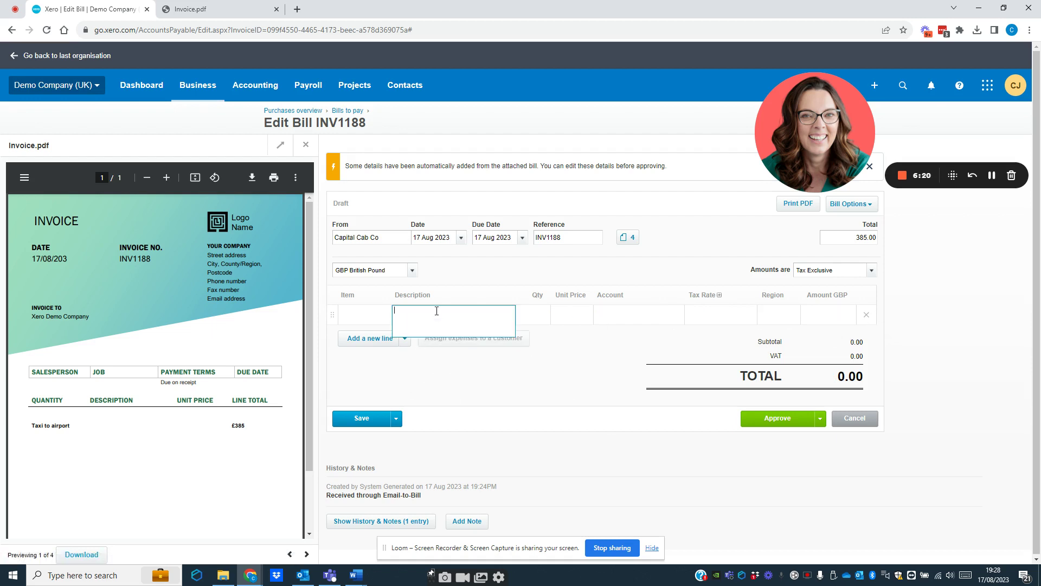
type("Taxi Serivces")
key("Tab")
key("Tab")
key("Tab")
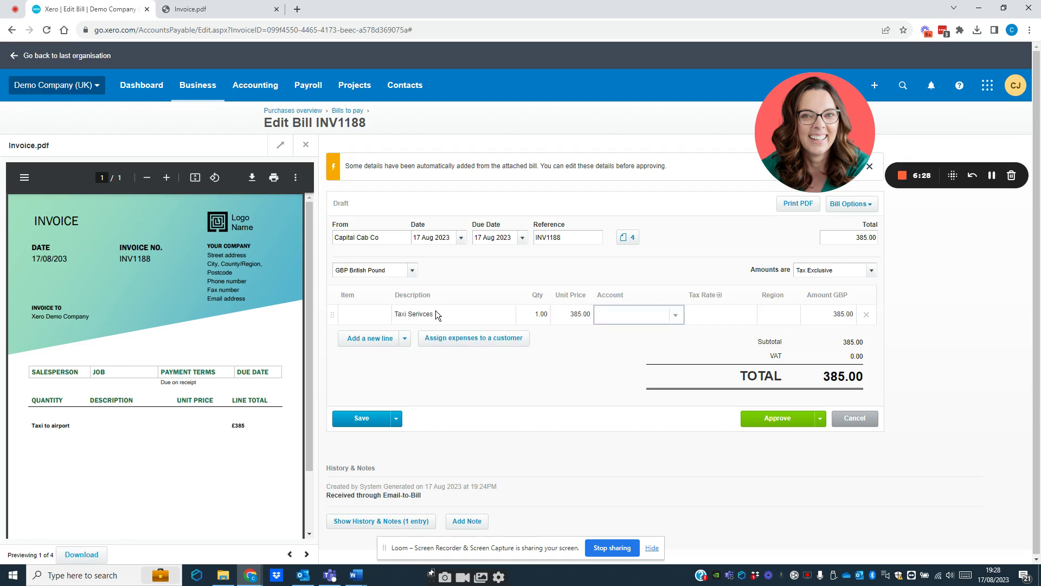
Step: Assign the taxi line to account 494 - Travel - International and set its tax rate to Zero Rated Expenses
type("trav")
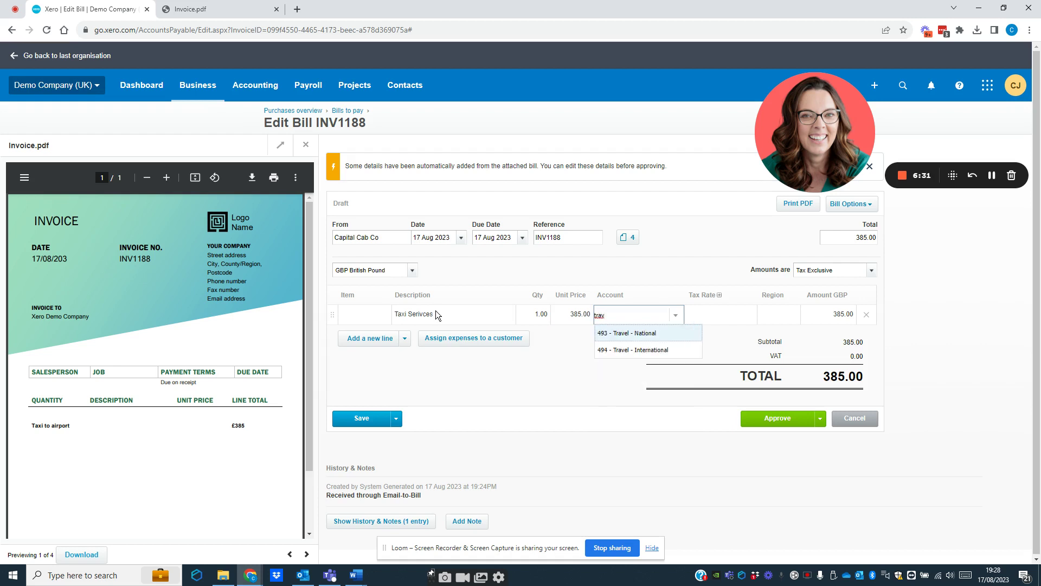
key("Down")
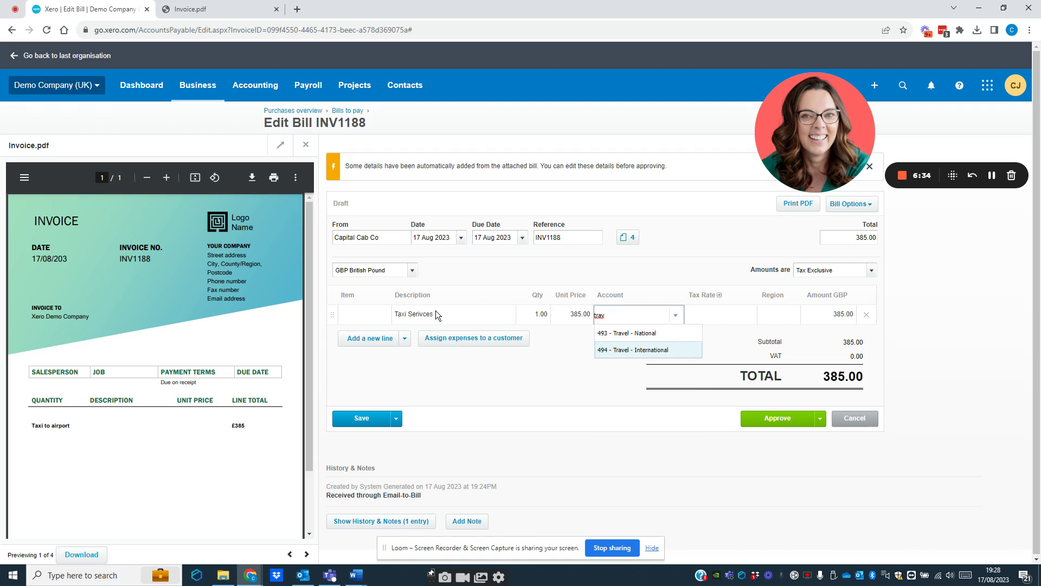
key("Tab")
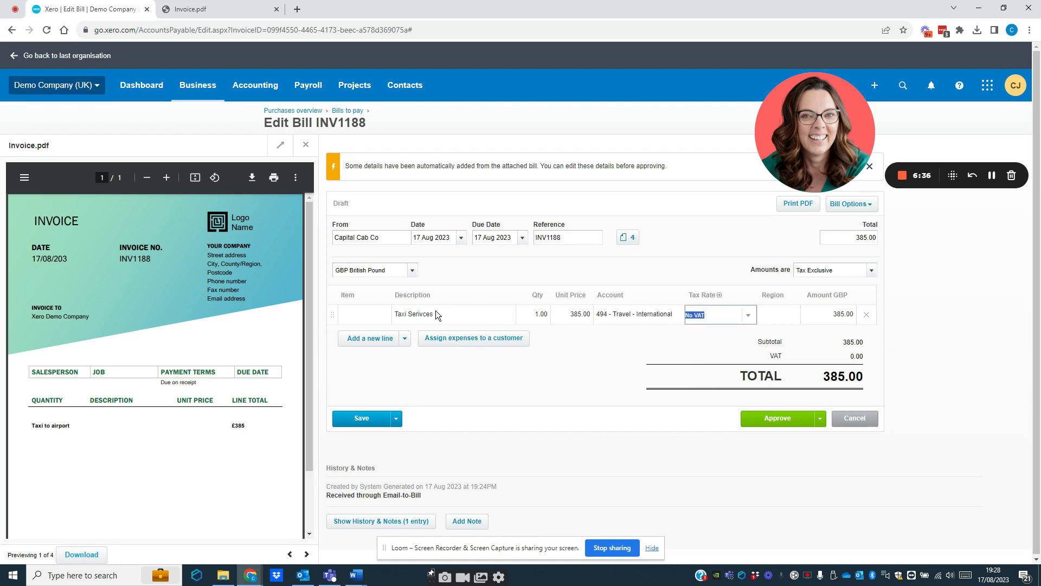
type("ze")
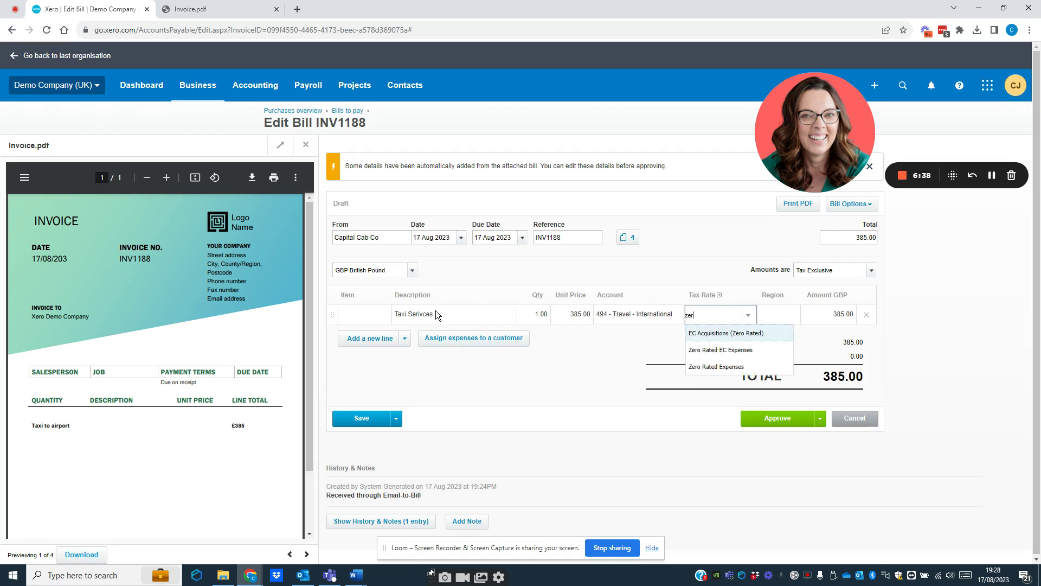
type("r")
key("Down")
key("Down")
key("Tab")
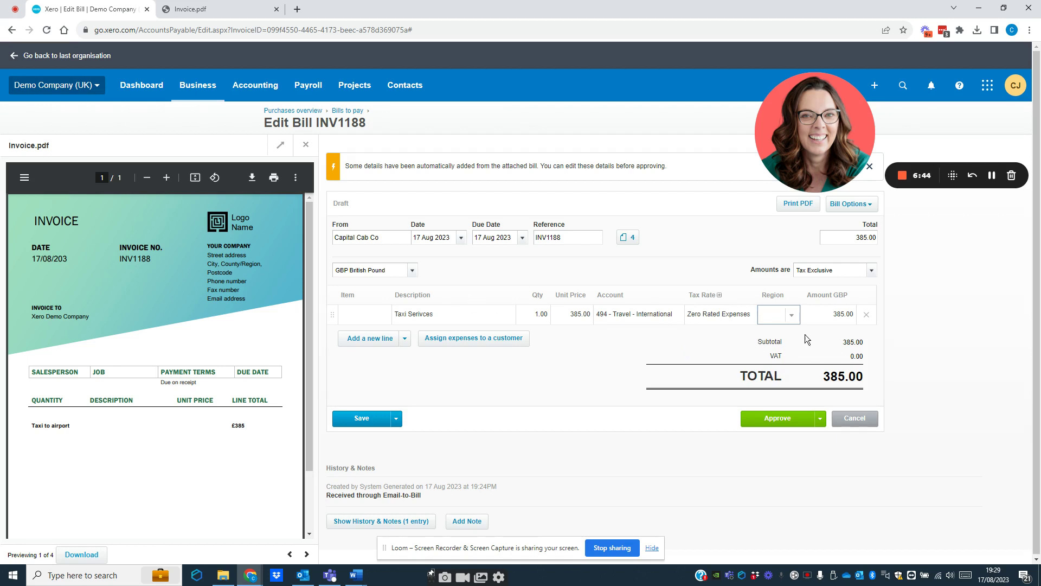
Step: View the Region tracking options for the taxi line without choosing one, and approve the bill
left_click(793, 317)
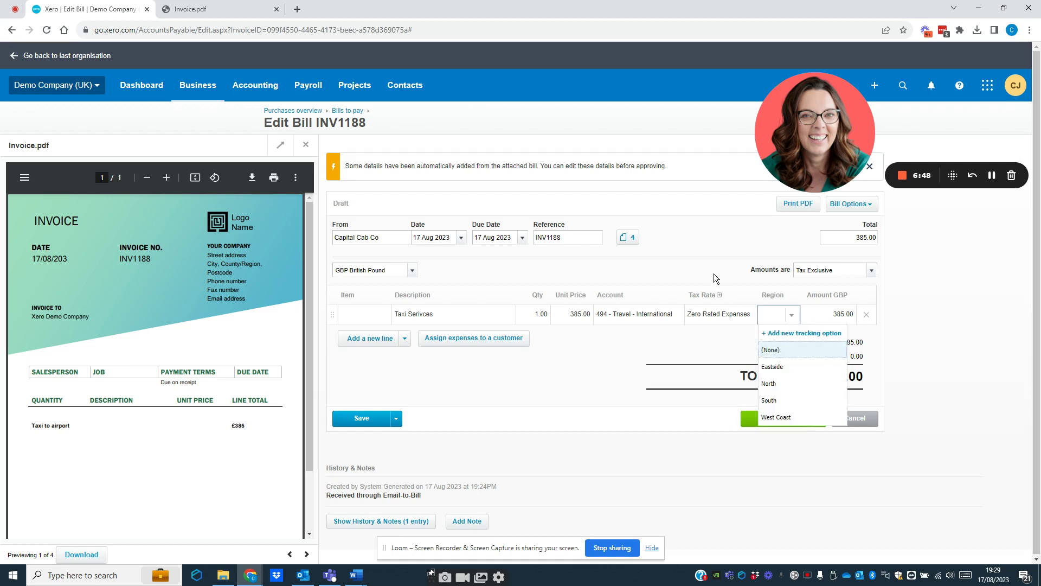
left_click(480, 313)
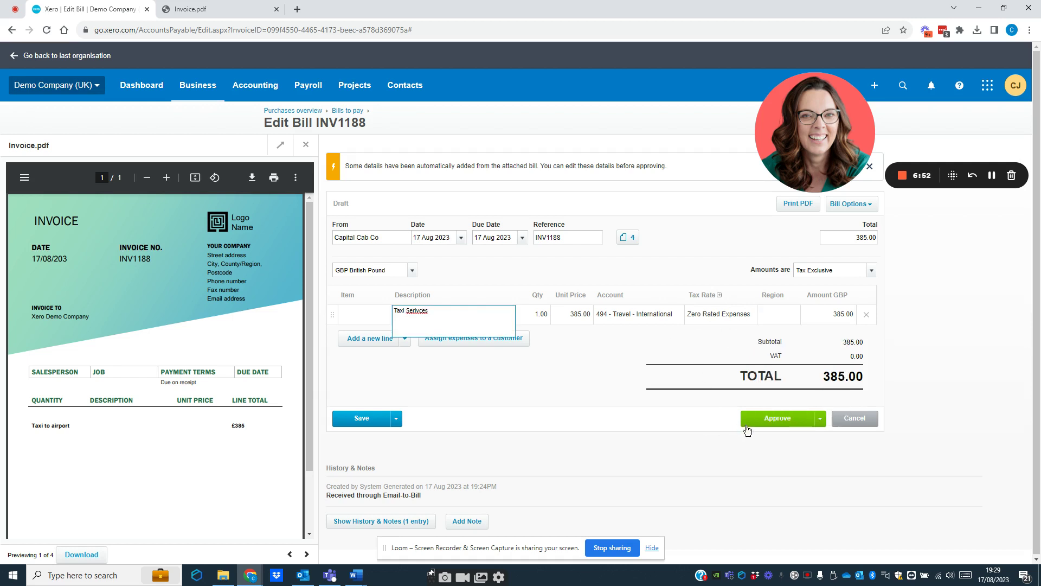
left_click(770, 420)
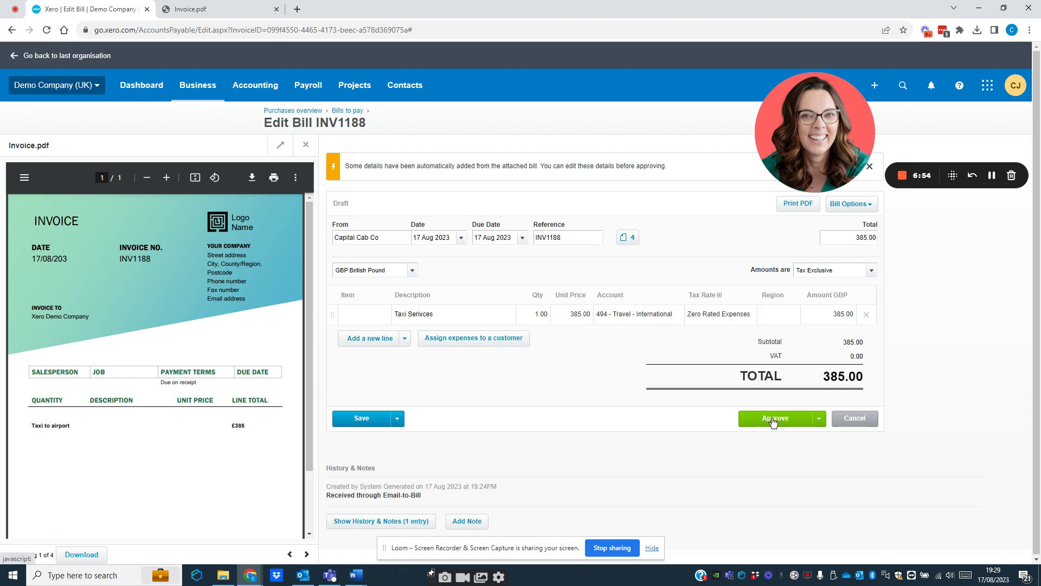